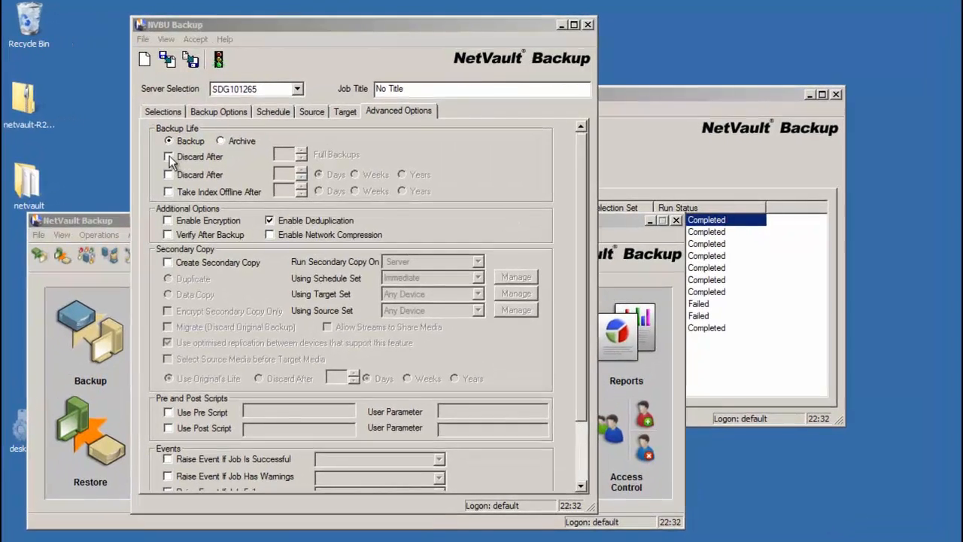
Try the Backup Life discard options for 5 full backups and for 5 days, and close the backup job unsaved
{"action": "left_click", "coordinate": [168, 157]}
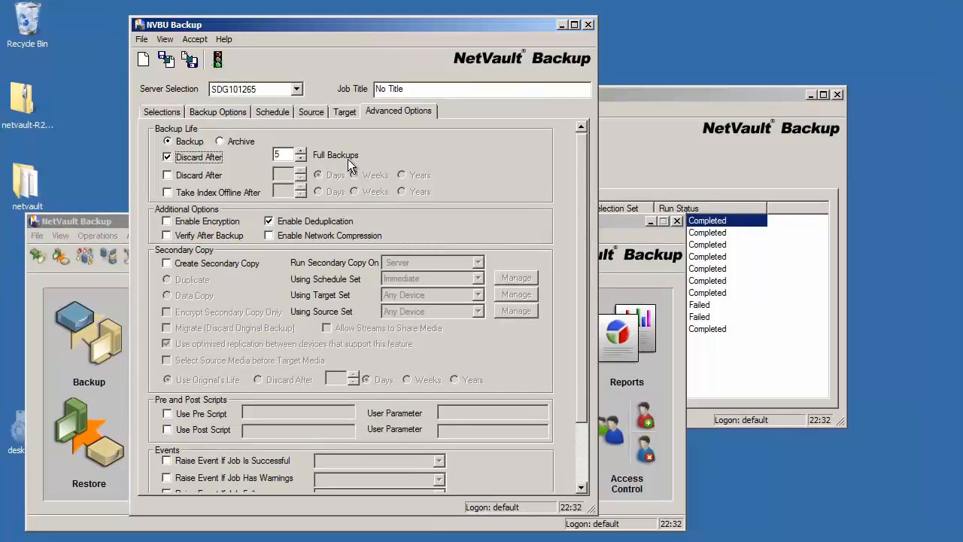
{"action": "left_click", "coordinate": [166, 157]}
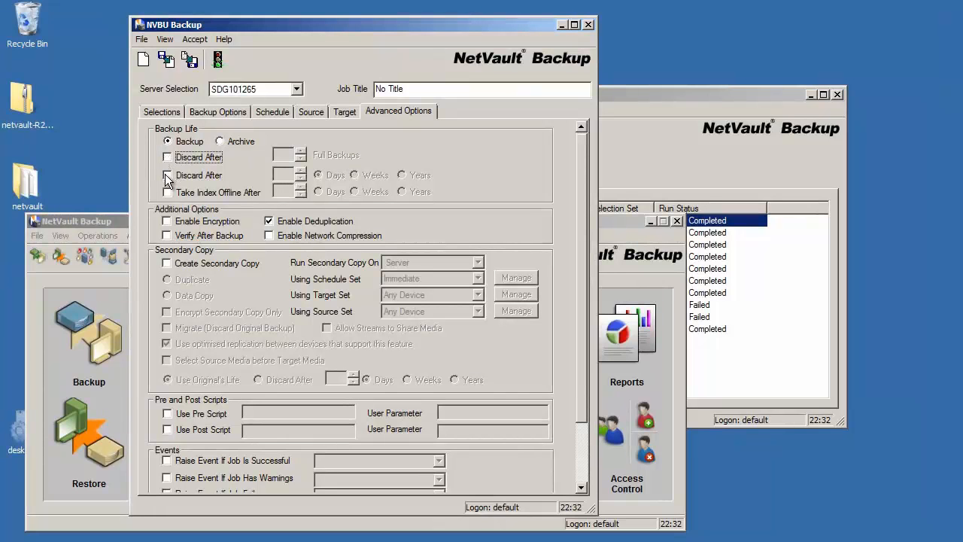
{"action": "left_click", "coordinate": [167, 174]}
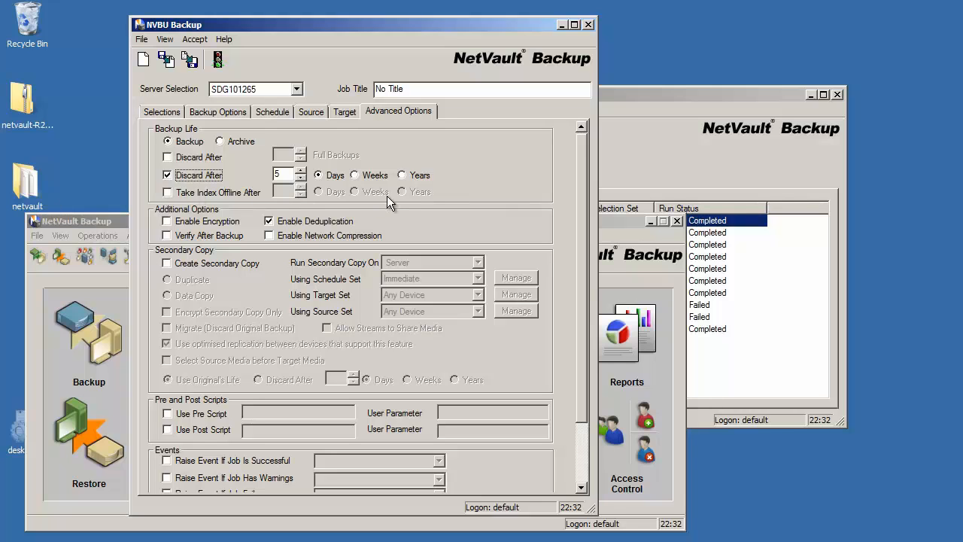
{"action": "left_click", "coordinate": [167, 157]}
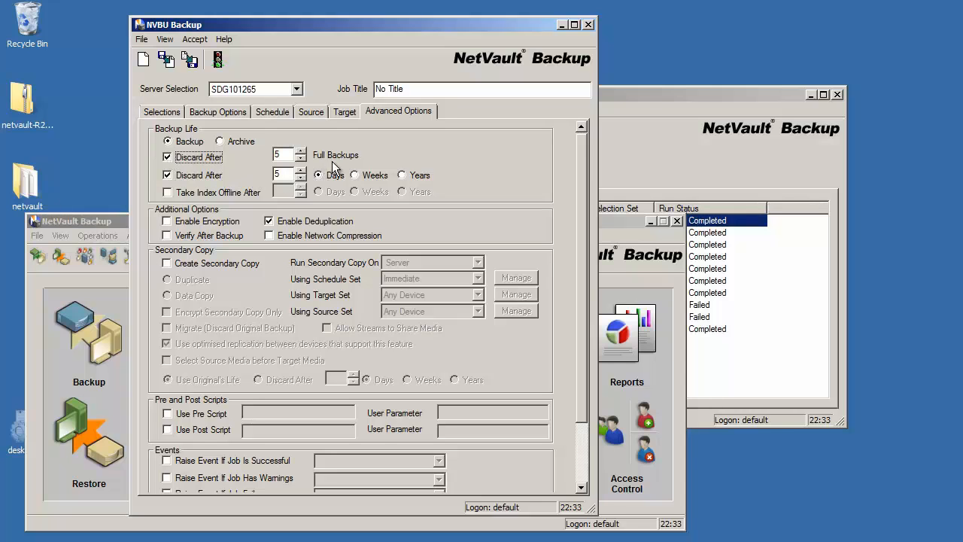
{"action": "left_click", "coordinate": [167, 157]}
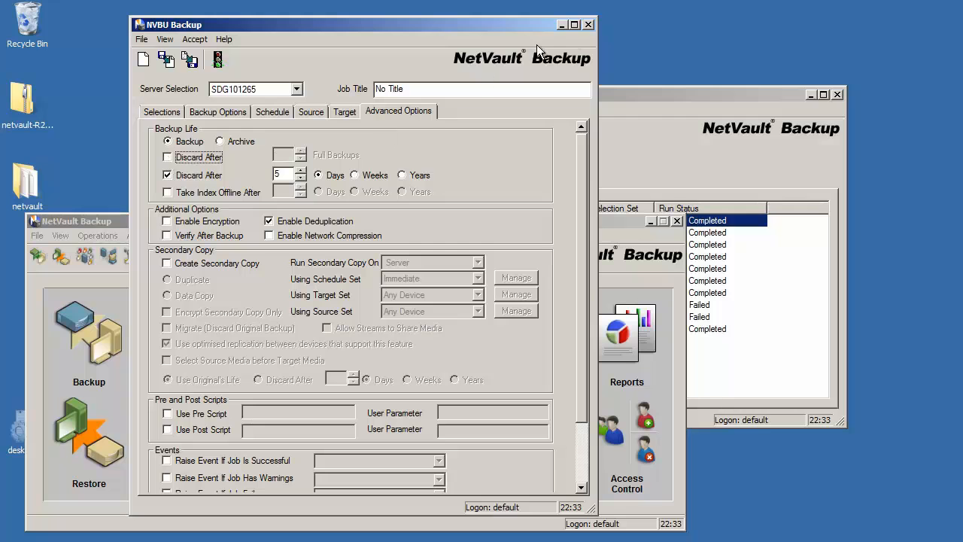
{"action": "left_click", "coordinate": [589, 25]}
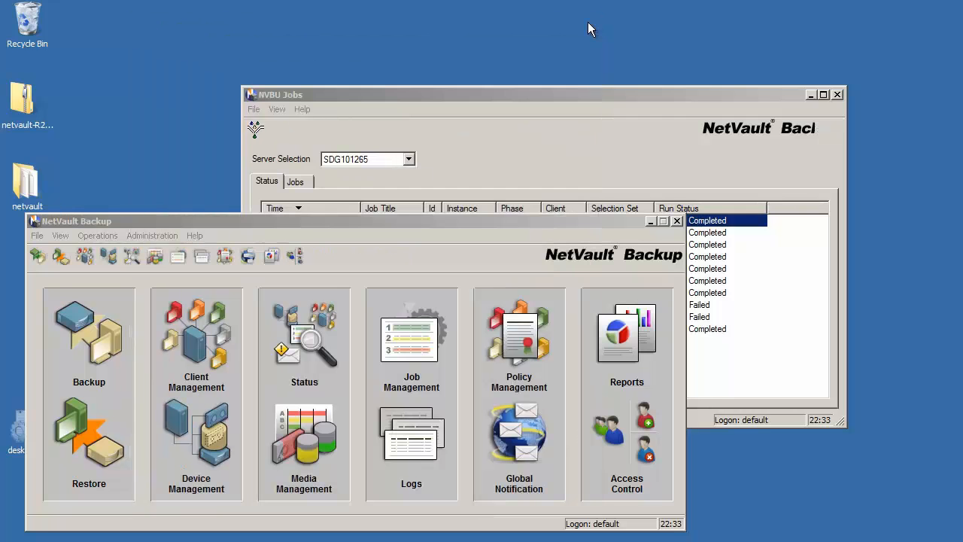
Open Media Management and expand the SDG101265 05 Dec 22:33-1 media to list its savesets, widening the window
{"action": "left_click", "coordinate": [315, 454]}
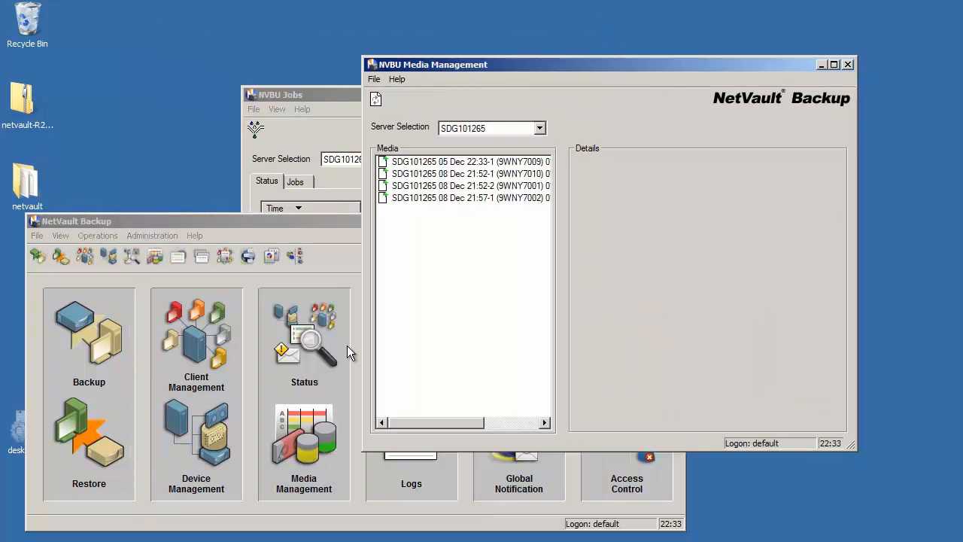
{"action": "left_click_drag", "start_coordinate": [549, 72], "coordinate": [514, 50]}
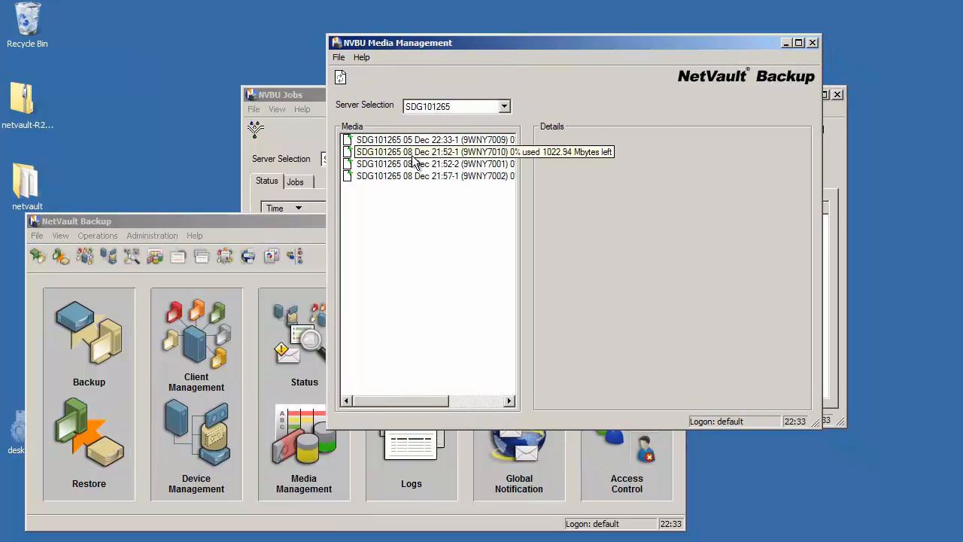
{"action": "double_click", "coordinate": [380, 140]}
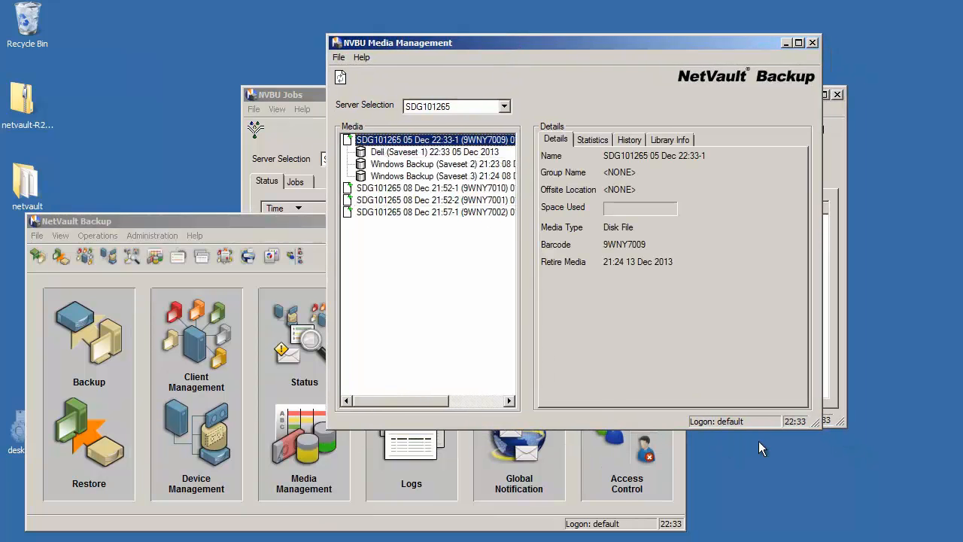
{"action": "left_click_drag", "start_coordinate": [816, 425], "coordinate": [947, 424]}
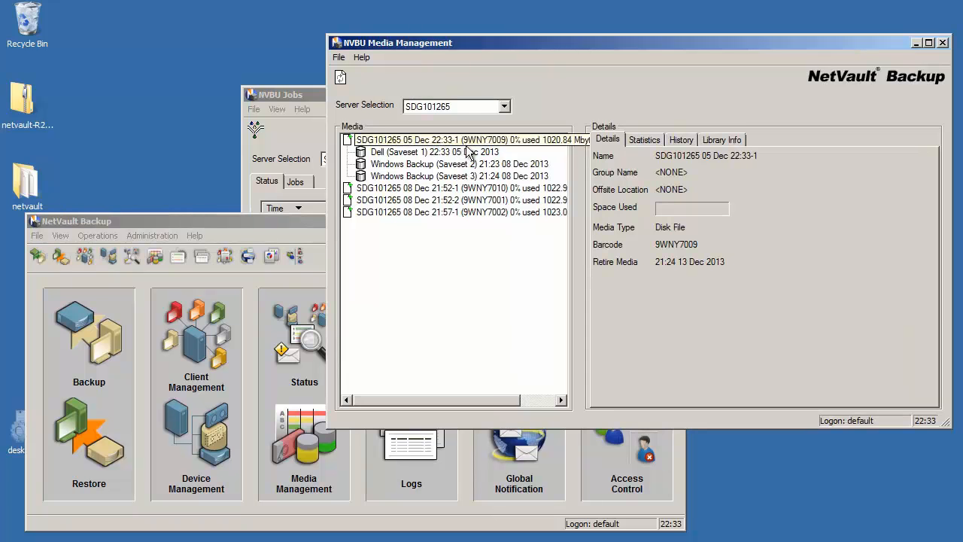
Show the status of the Windows Backup Saveset 2 and examine the retire dates of its Segment 1 and Segment 2
{"action": "left_click", "coordinate": [403, 165]}
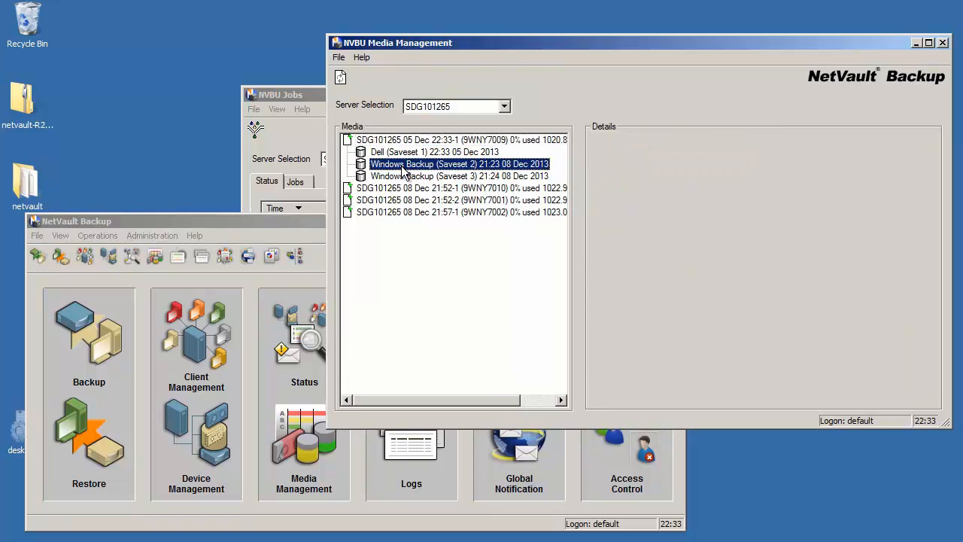
{"action": "right_click", "coordinate": [416, 162]}
{"action": "left_click", "coordinate": [440, 171]}
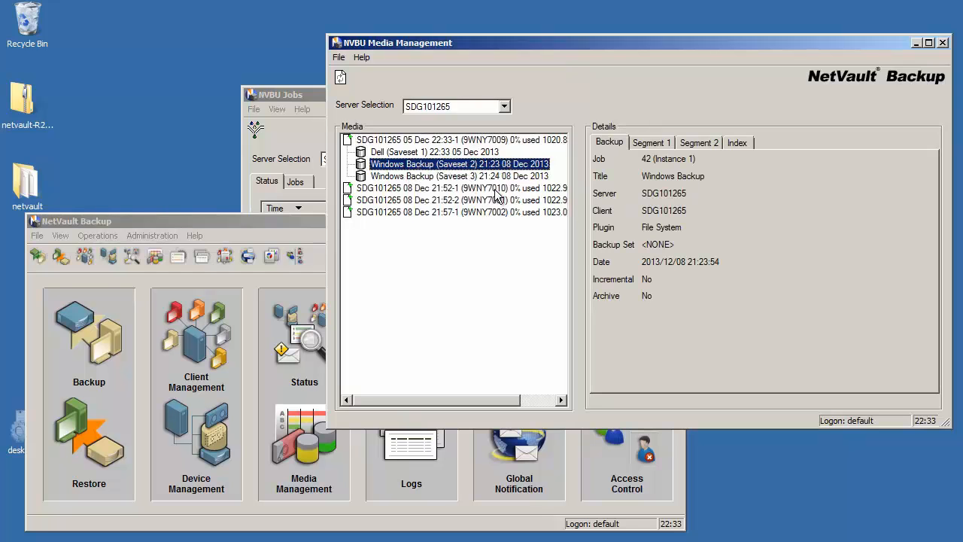
{"action": "left_click", "coordinate": [664, 146]}
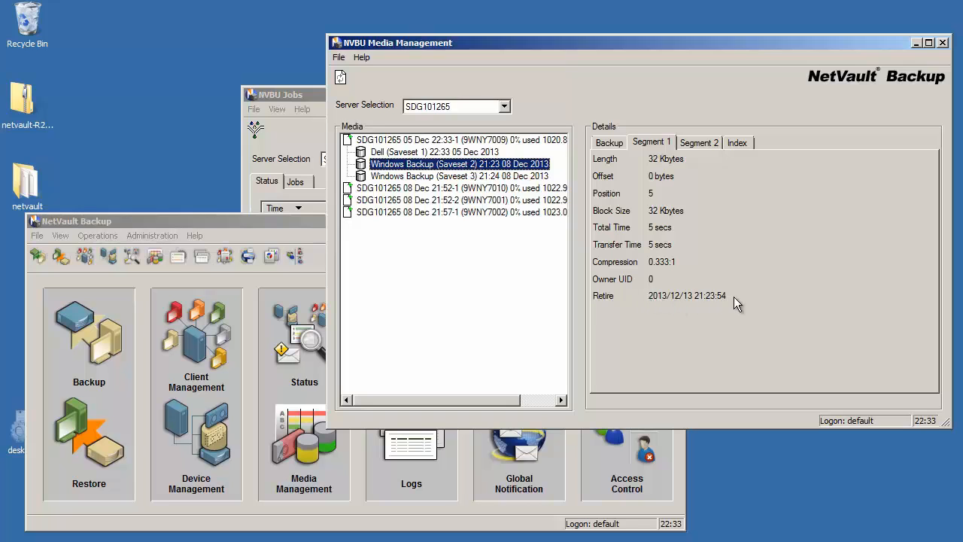
{"action": "left_click", "coordinate": [708, 144]}
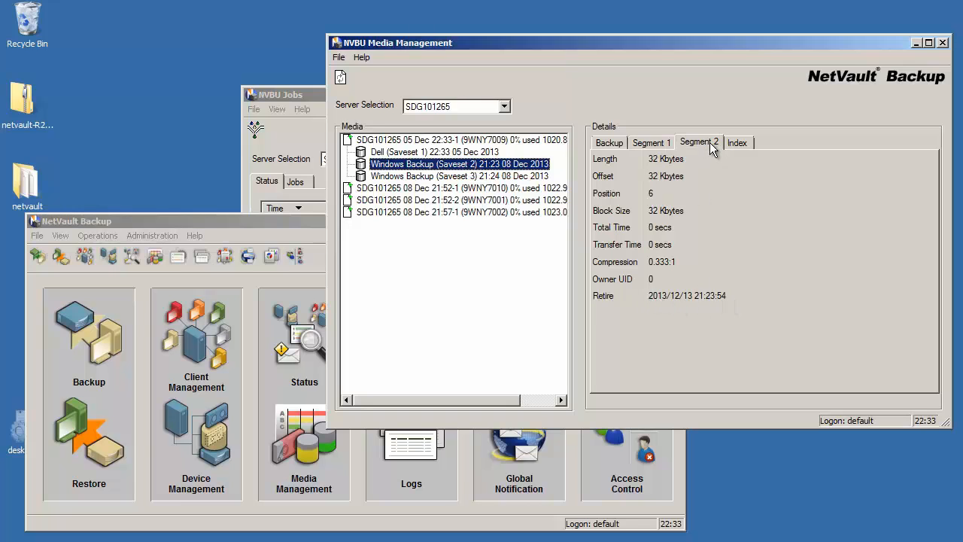
{"action": "left_click", "coordinate": [655, 146]}
{"action": "left_click", "coordinate": [699, 147]}
Scan the SDG101265 08 Dec 21:57-1 media and review its details
{"action": "left_click", "coordinate": [404, 213]}
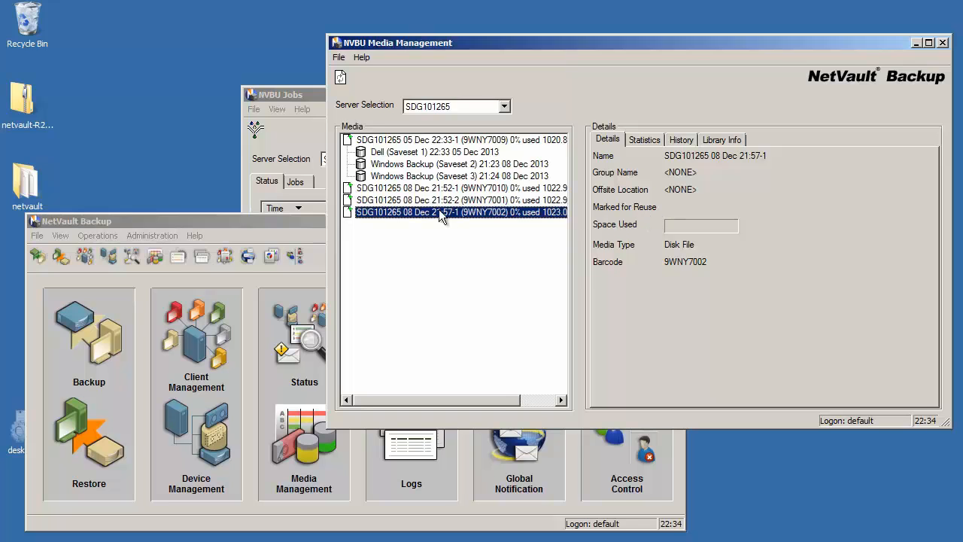
{"action": "right_click", "coordinate": [393, 213]}
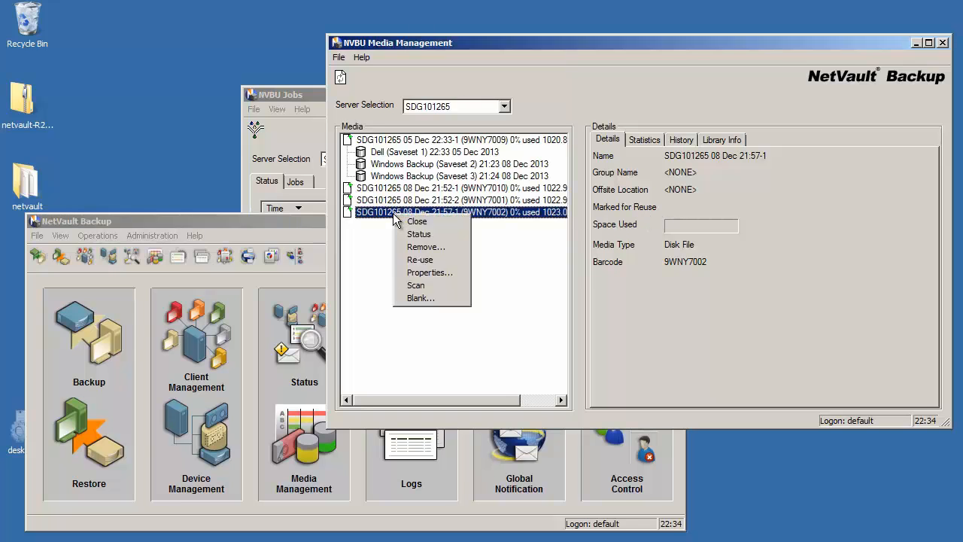
{"action": "left_click", "coordinate": [425, 287]}
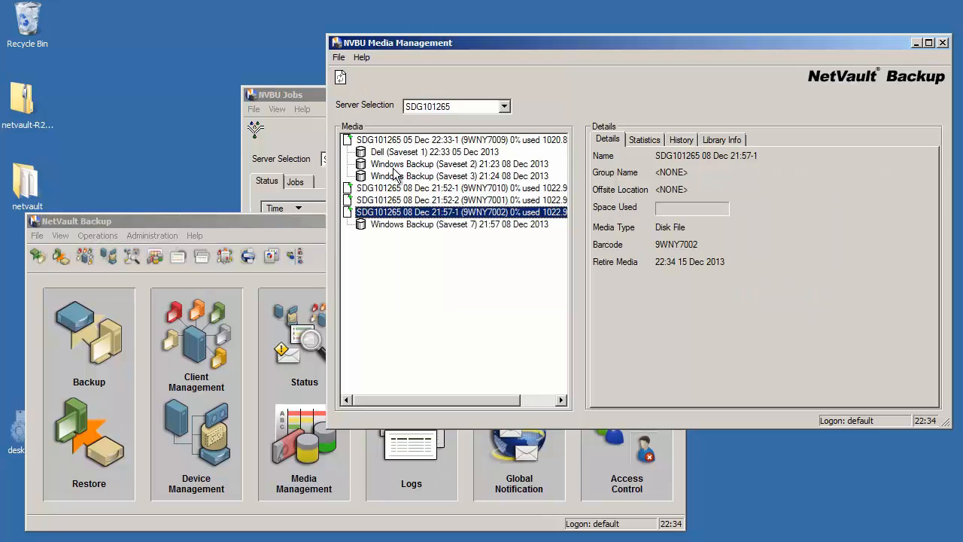
{"action": "left_click", "coordinate": [430, 228]}
{"action": "double_click", "coordinate": [429, 216]}
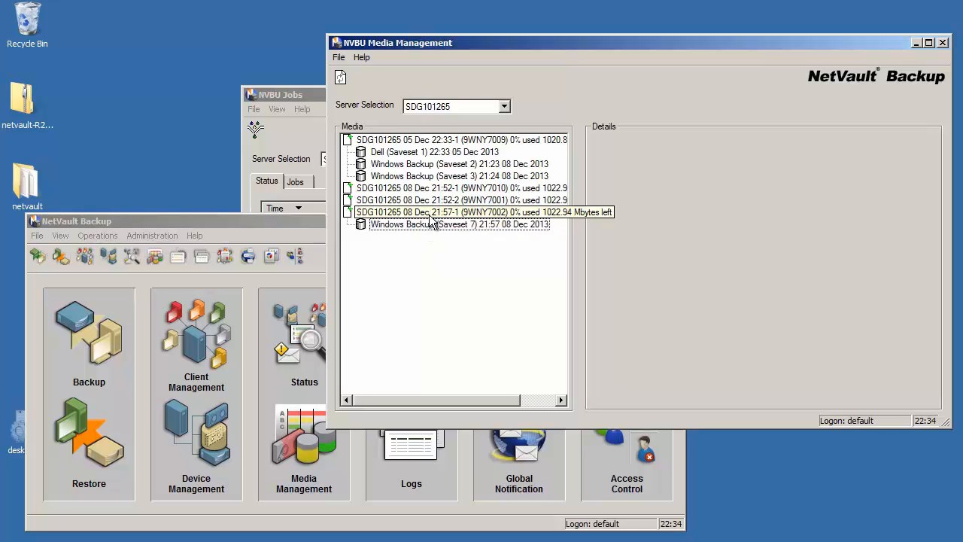
{"action": "left_click", "coordinate": [428, 214]}
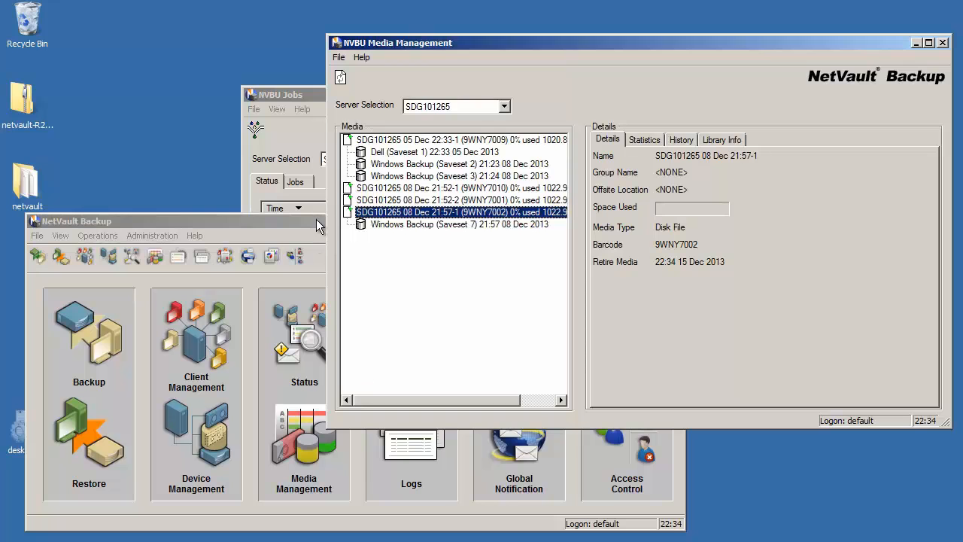
Open a new backup job at its target options and enlarge the window
{"action": "left_click", "coordinate": [293, 92]}
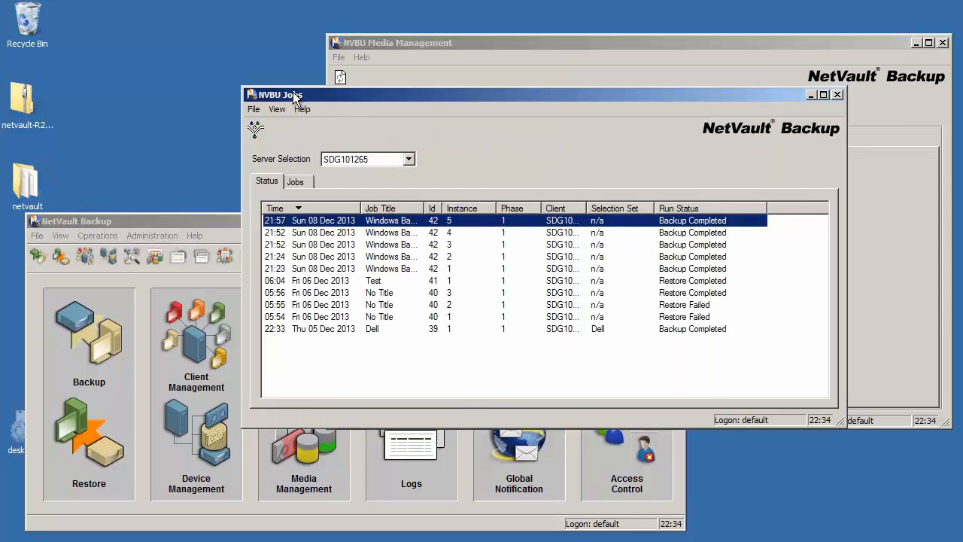
{"action": "left_click", "coordinate": [120, 315]}
{"action": "left_click", "coordinate": [347, 114]}
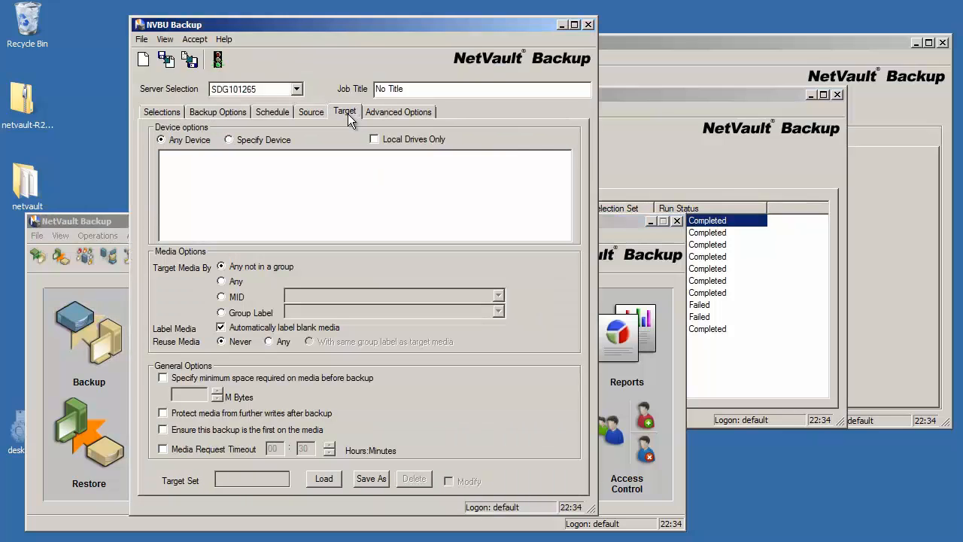
{"action": "left_click_drag", "start_coordinate": [589, 514], "coordinate": [725, 538]}
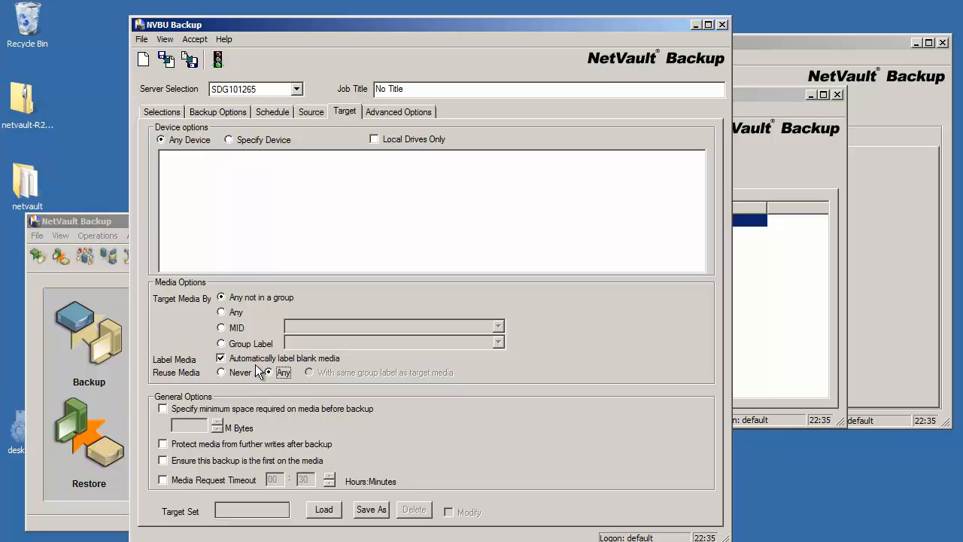
Target media by Group Label, try reusing only media with the same group label, and set Reuse Media to Any
{"action": "left_click", "coordinate": [247, 344]}
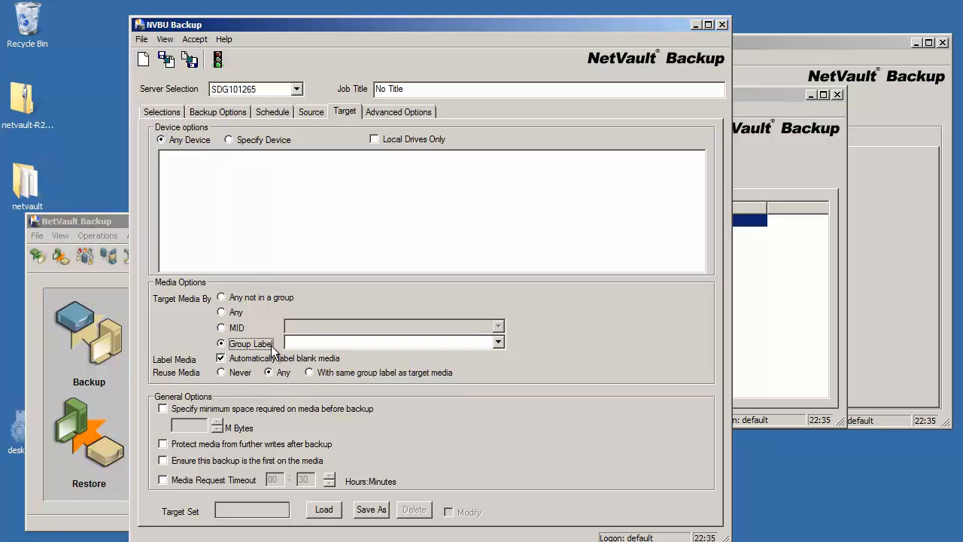
{"action": "left_click", "coordinate": [310, 372]}
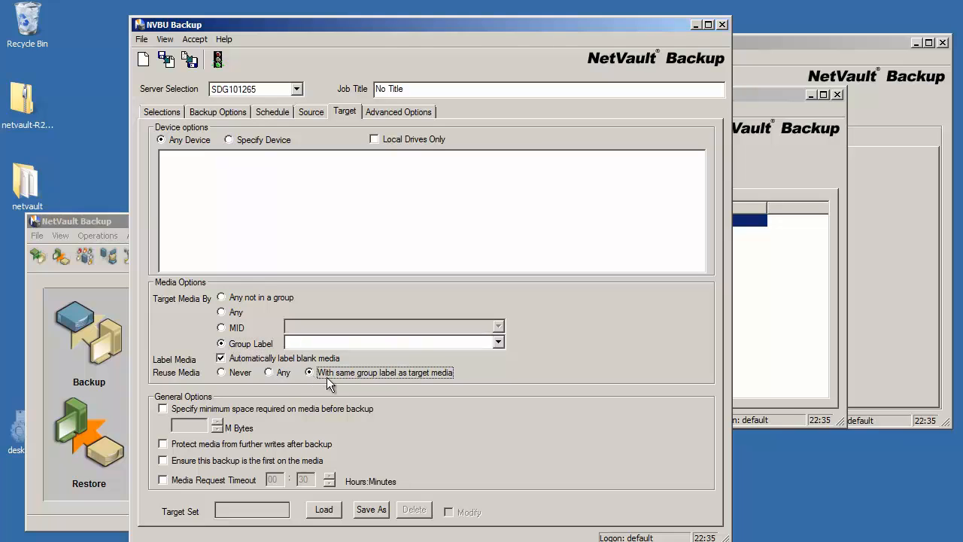
{"action": "left_click", "coordinate": [270, 373]}
{"action": "left_click_drag", "start_coordinate": [474, 24], "coordinate": [360, 14]}
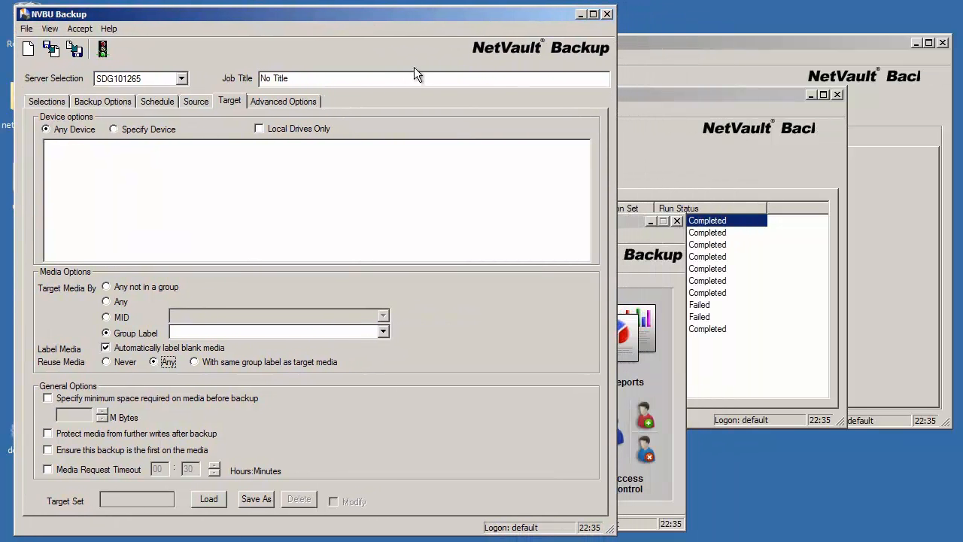